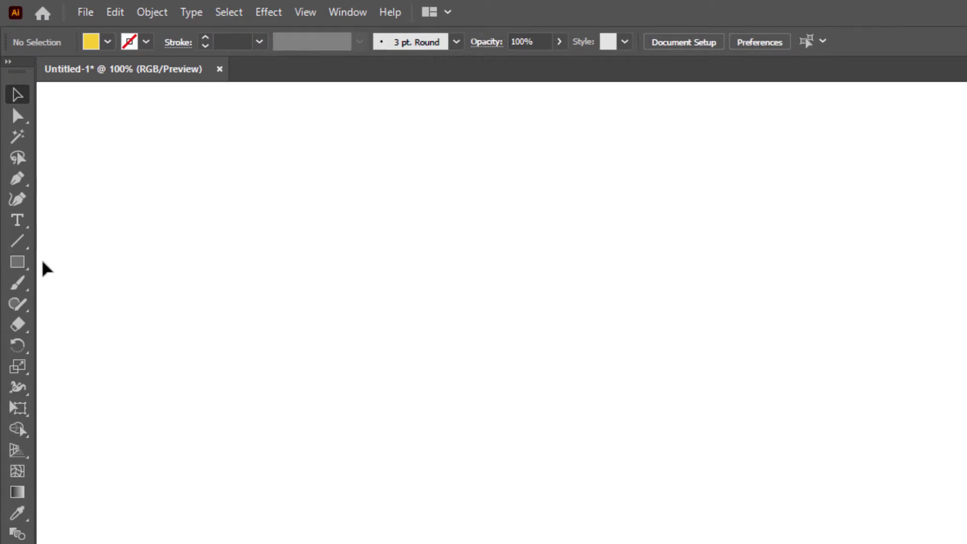
Draw a tall yellow rectangle, about 123 by 262 px, on the artboard.
click(19, 275)
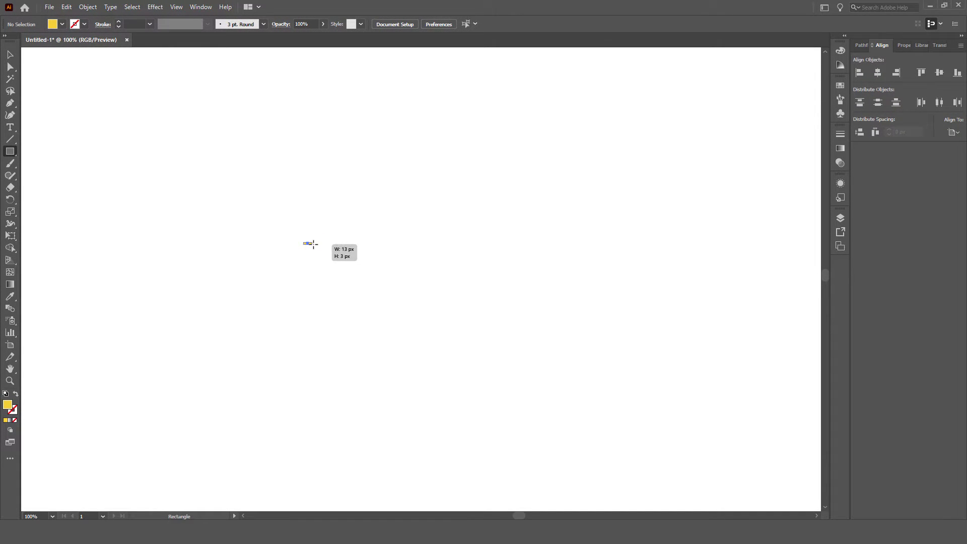
mouse_move(312, 244)
mouse_down()
mouse_move(380, 370)
mouse_move(383, 411)
mouse_up()
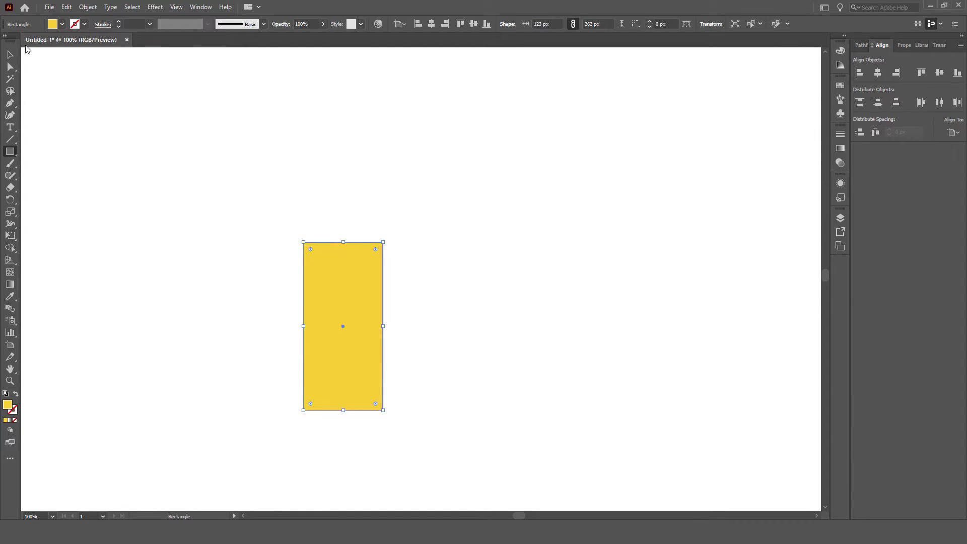
Zoom in and add an anchor point at the middle of the rectangle's top edge.
click(10, 55)
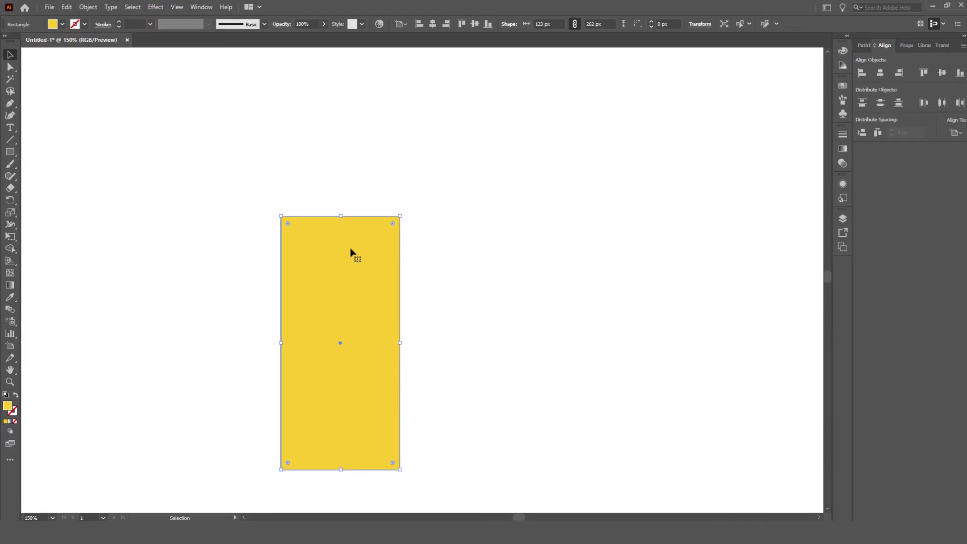
key(ctrl+equal)
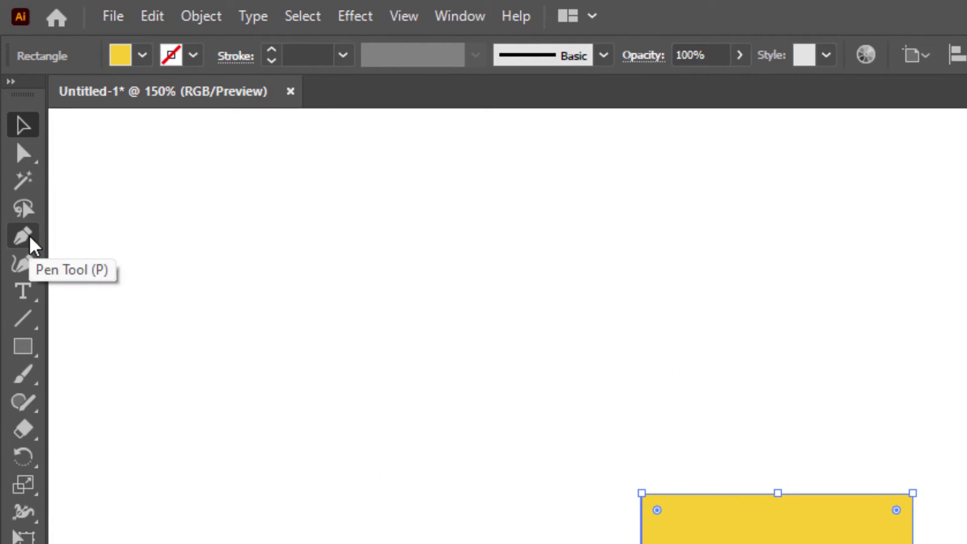
click(32, 242)
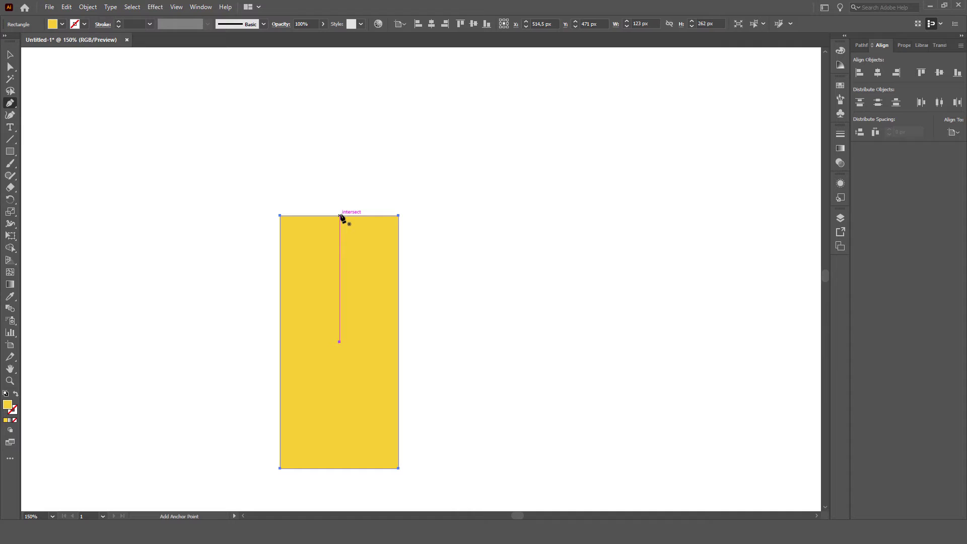
scroll(340, 218, up, 1)
scroll(340, 220, up, 1)
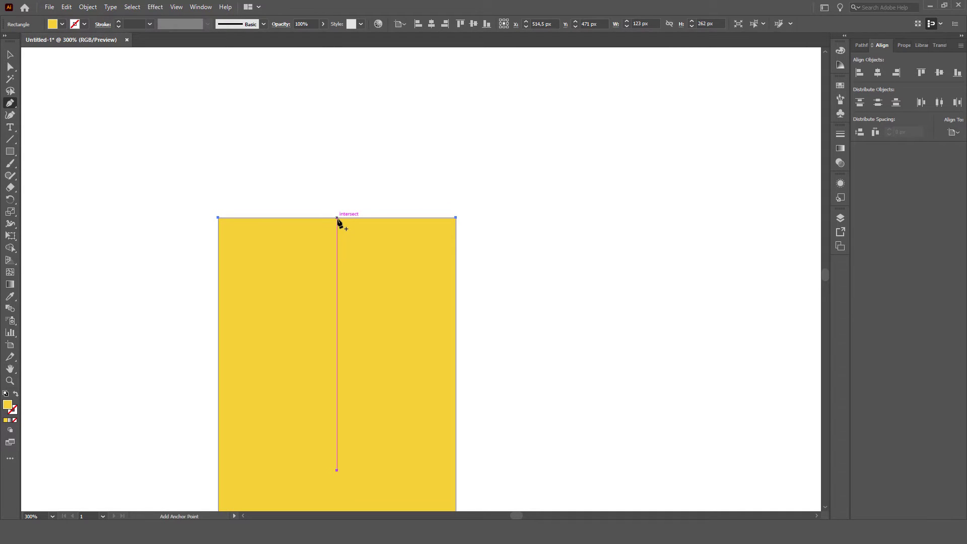
click(337, 218)
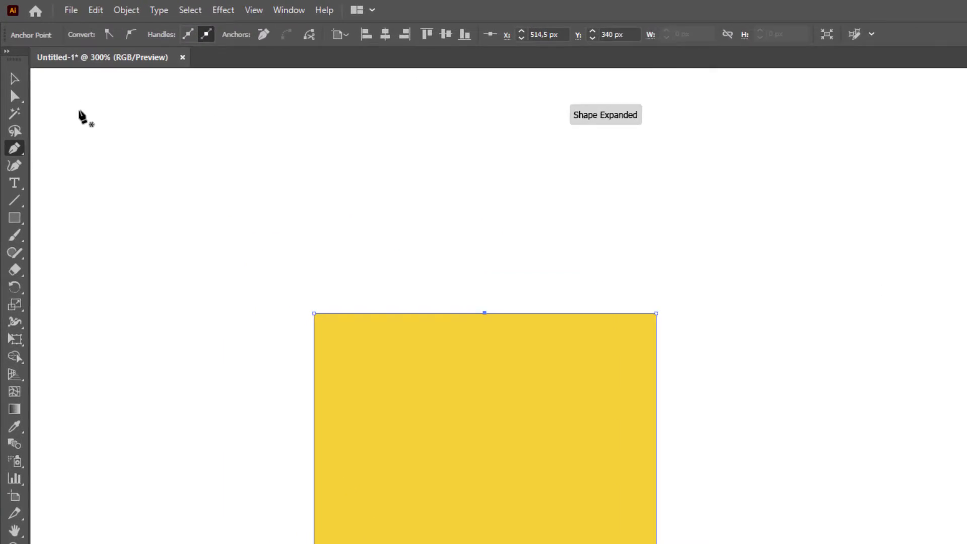
Drag the new anchor high up into a peak, then select the whole shape.
click(21, 132)
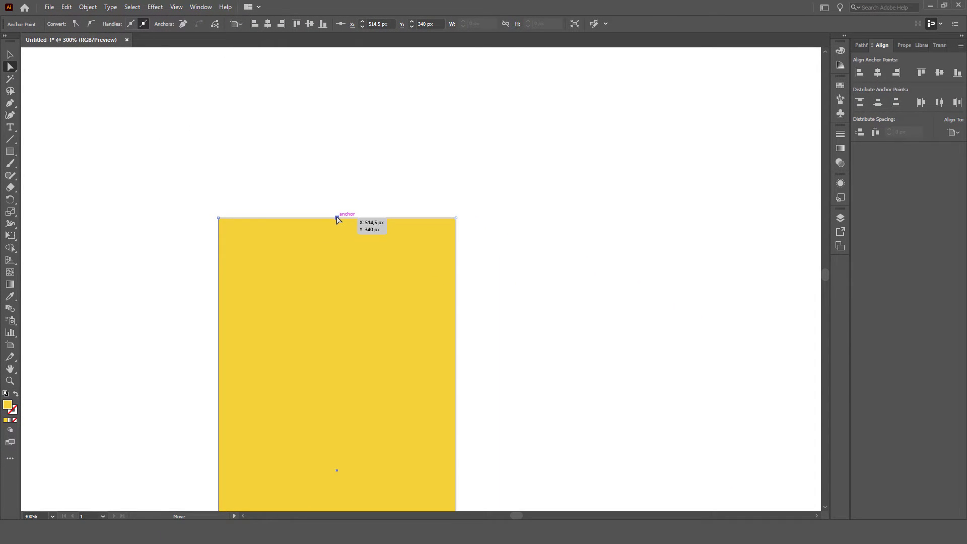
drag(337, 218, 337, 123)
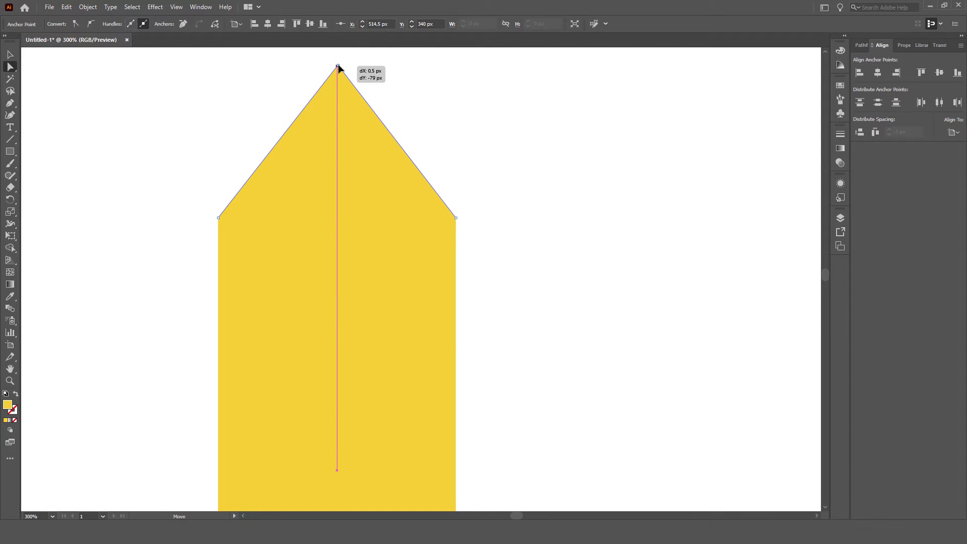
drag(336, 123, 338, 66)
scroll(337, 65, down, 1)
scroll(338, 66, down, 1)
scroll(324, 158, up, 1)
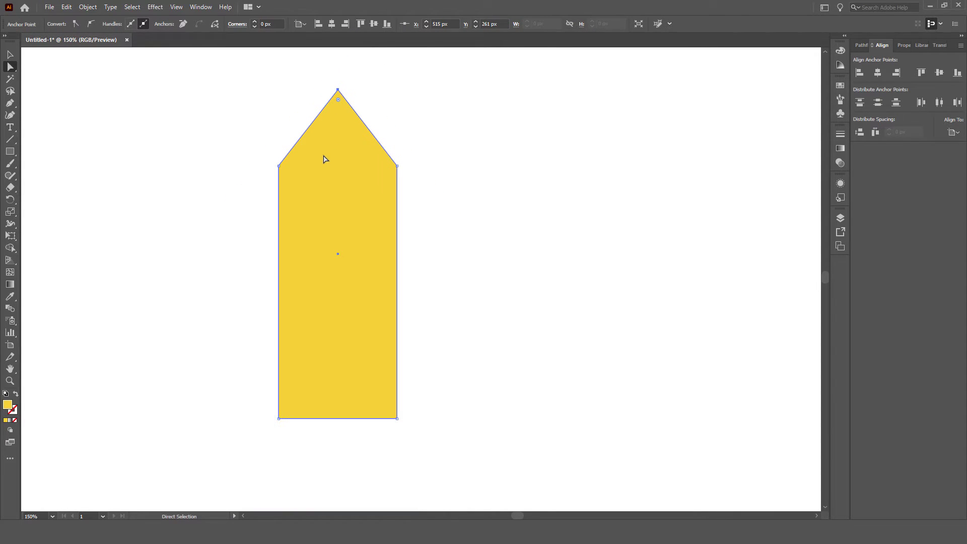
scroll(325, 159, up, 1)
click(10, 55)
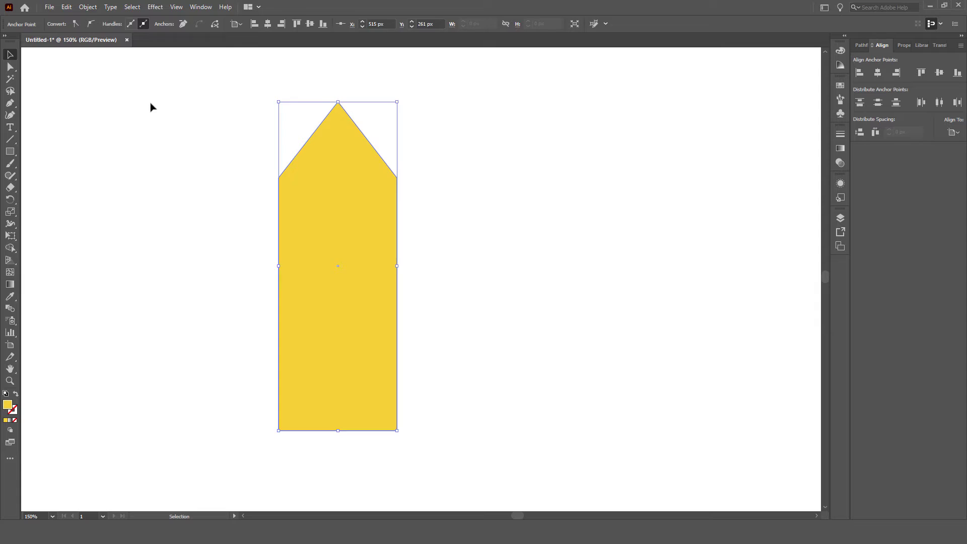
drag(165, 90, 458, 479)
scroll(452, 345, up, 1)
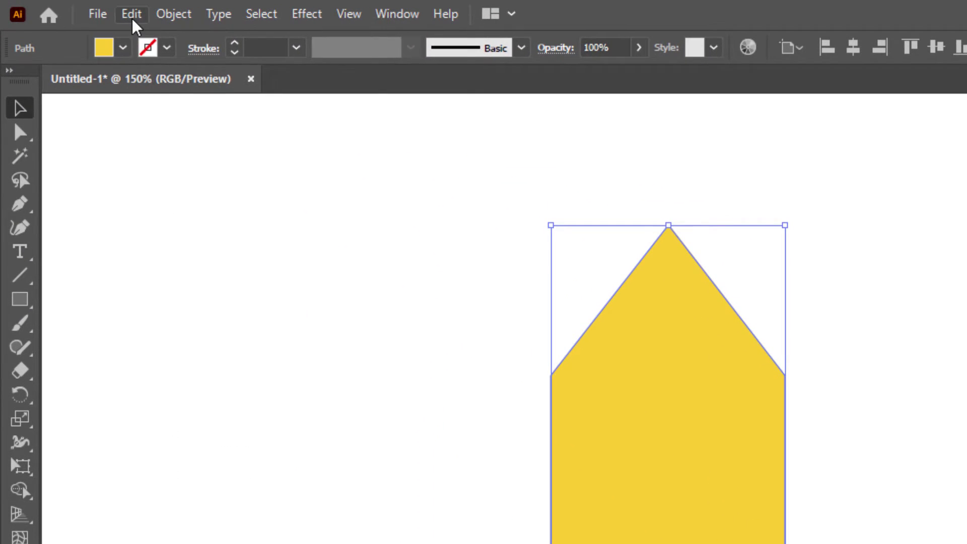
Copy the peaked shape and paste a copy in front of it.
click(134, 23)
click(180, 113)
click(138, 16)
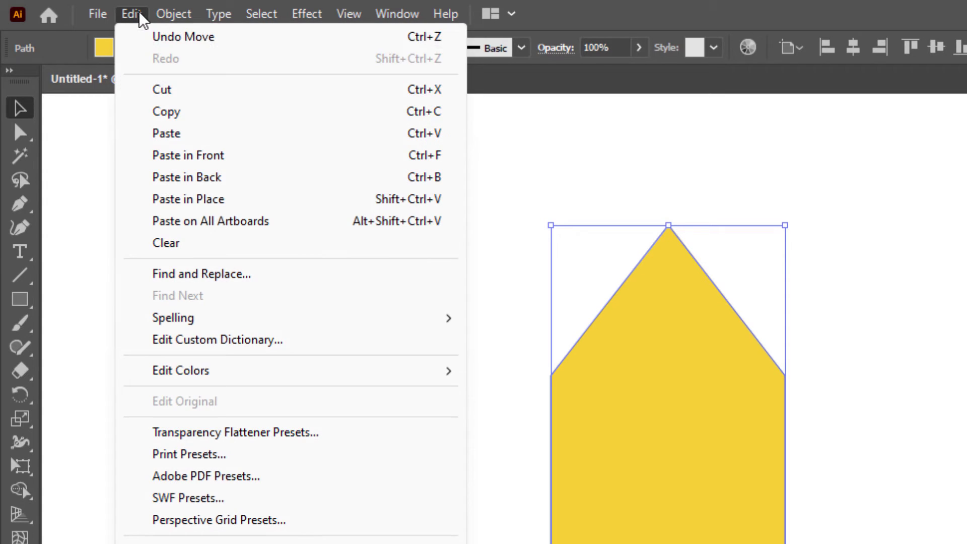
click(181, 156)
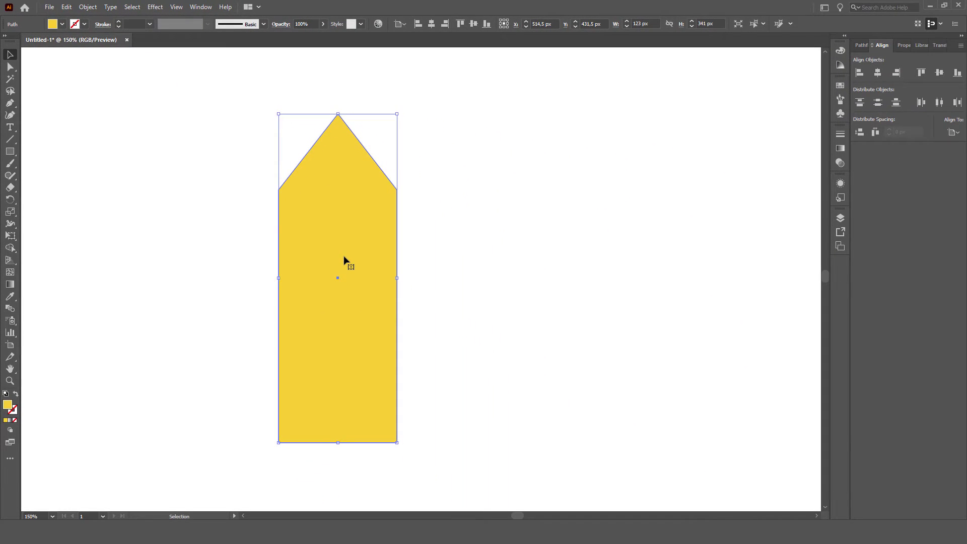
Move the copy to the right and align it level with the left shape.
drag(344, 261, 542, 256)
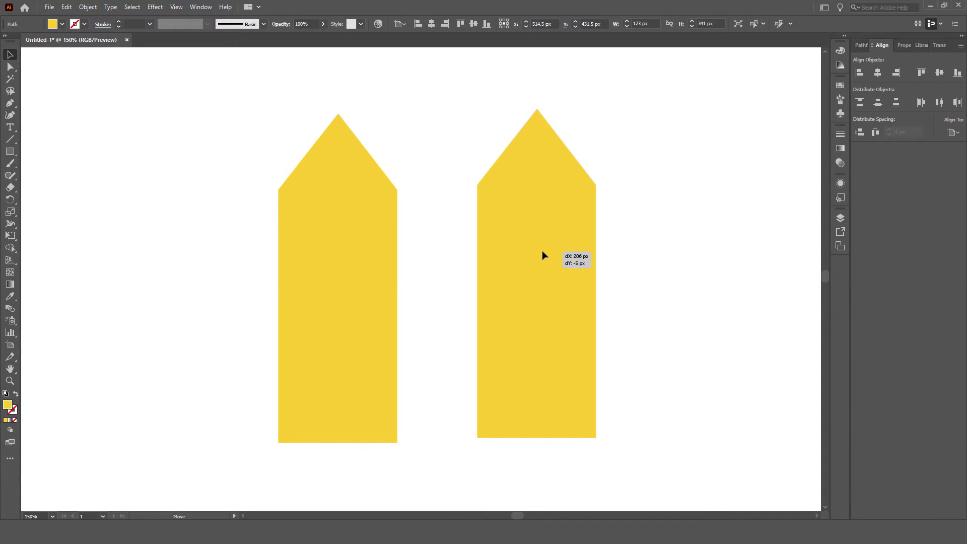
drag(275, 130, 556, 333)
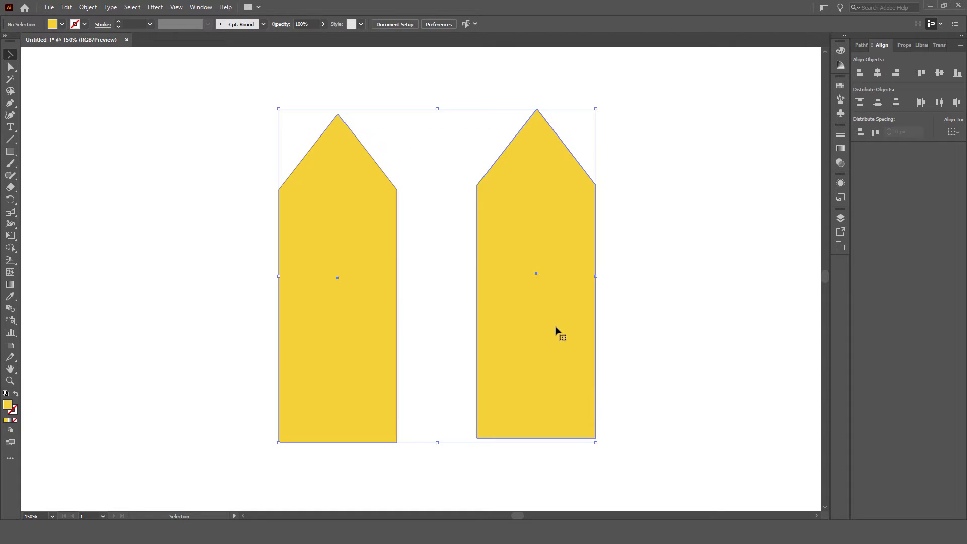
click(381, 287)
click(940, 73)
click(440, 129)
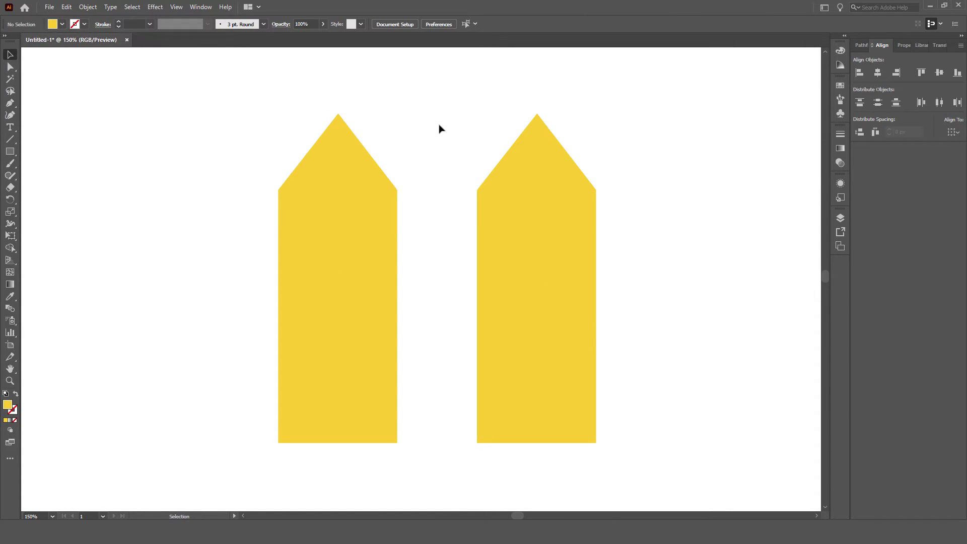
Draw a rectangle from the left peak's tip across to the right shape.
click(15, 157)
scroll(341, 120, up, 1)
scroll(341, 126, up, 1)
scroll(331, 121, up, 1)
scroll(301, 119, up, 1)
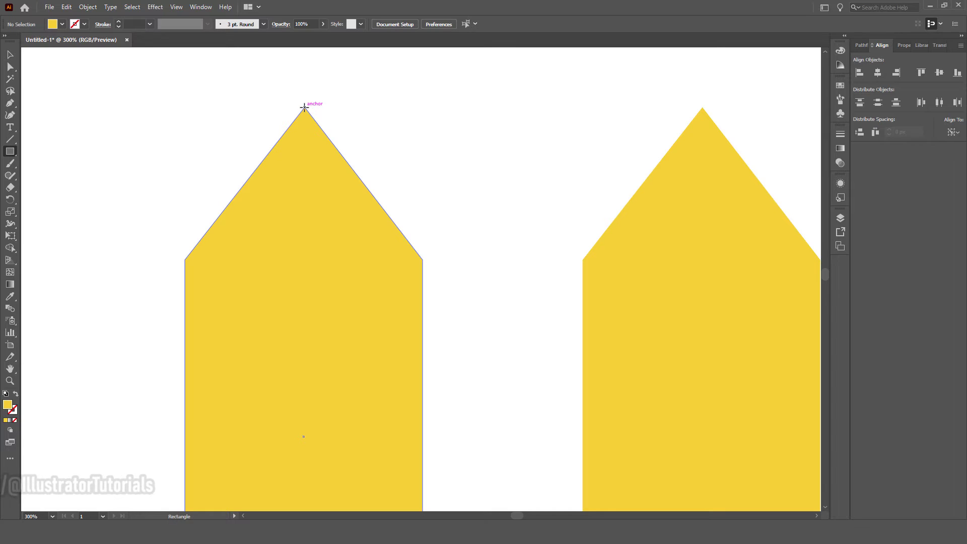
drag(304, 107, 477, 258)
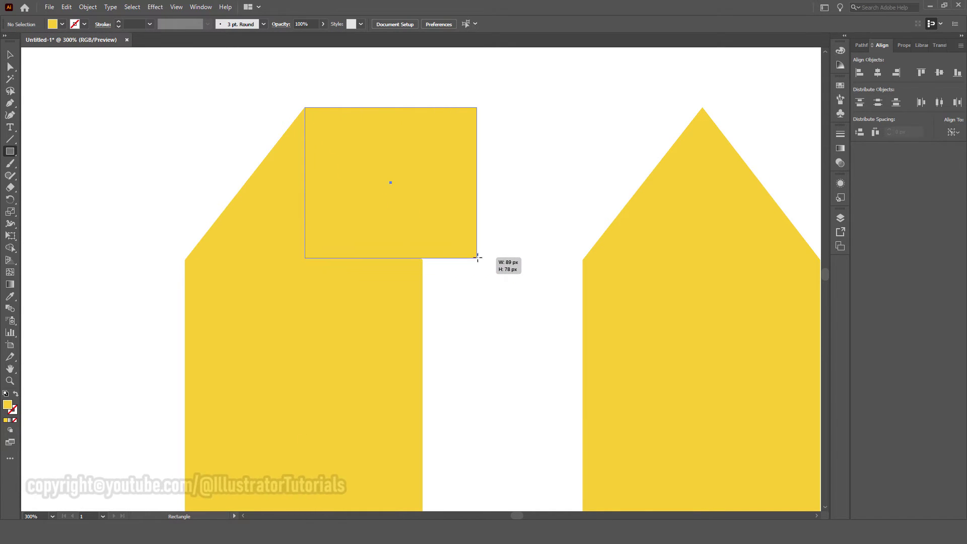
drag(476, 257, 578, 264)
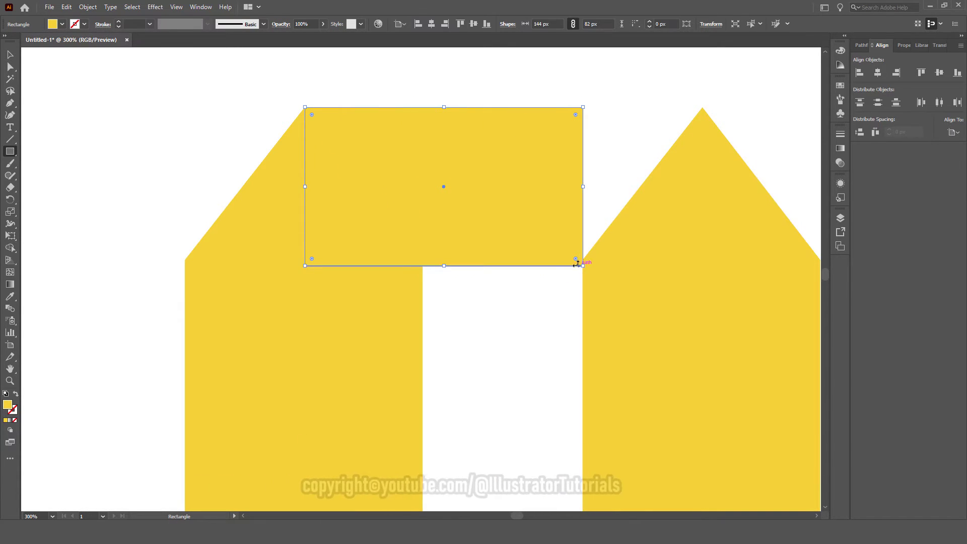
Fill the new rectangle with the deeper orange-yellow FFC408.
double_click(8, 406)
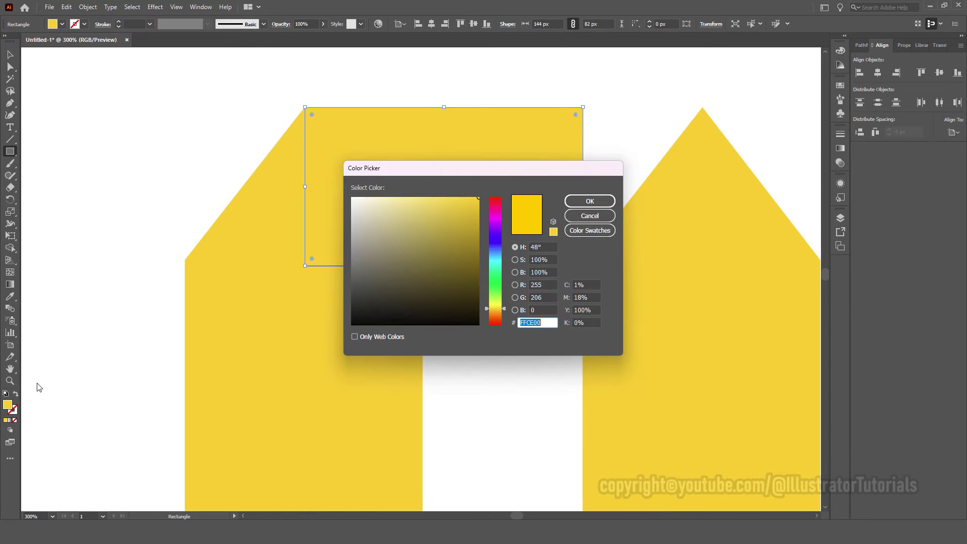
click(492, 310)
drag(465, 262, 476, 195)
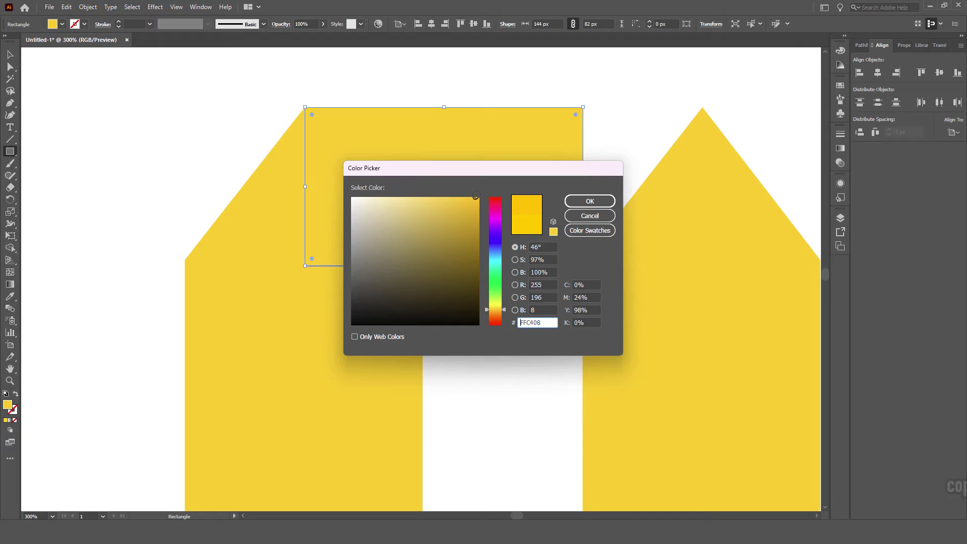
click(598, 201)
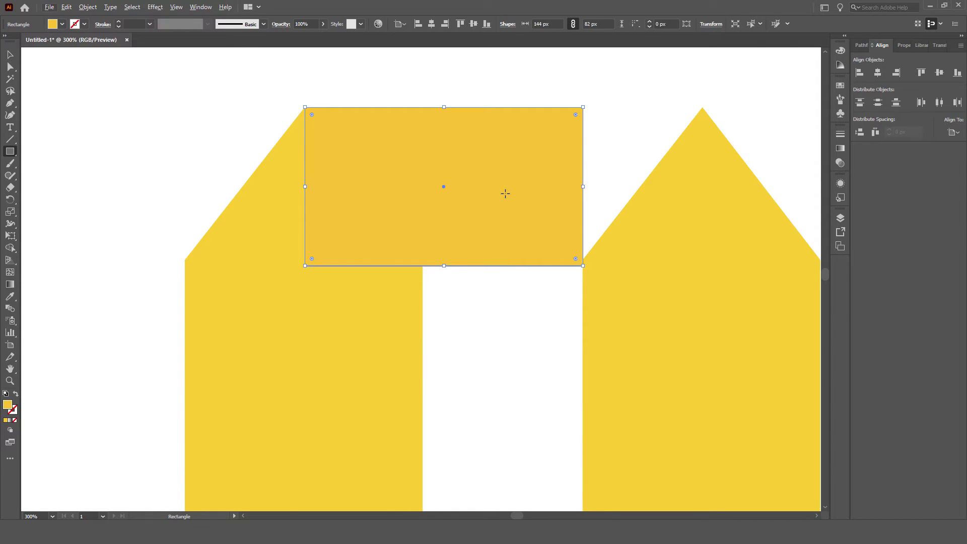
scroll(505, 194, down, 1)
scroll(505, 195, right, 3)
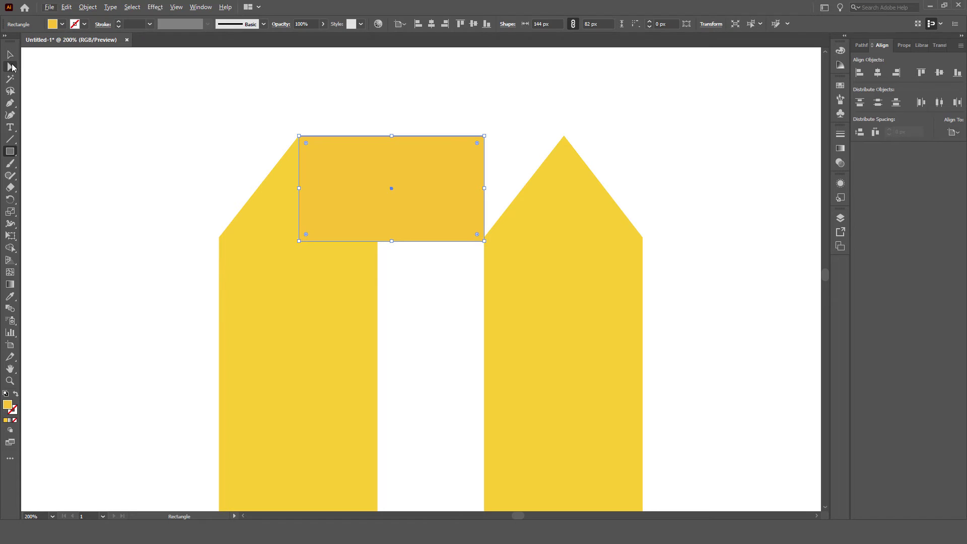
Move the rectangle's top-right corner onto the right peak and its bottom-left corner to the left pillar.
click(11, 68)
scroll(488, 136, up, 1)
scroll(485, 138, up, 1)
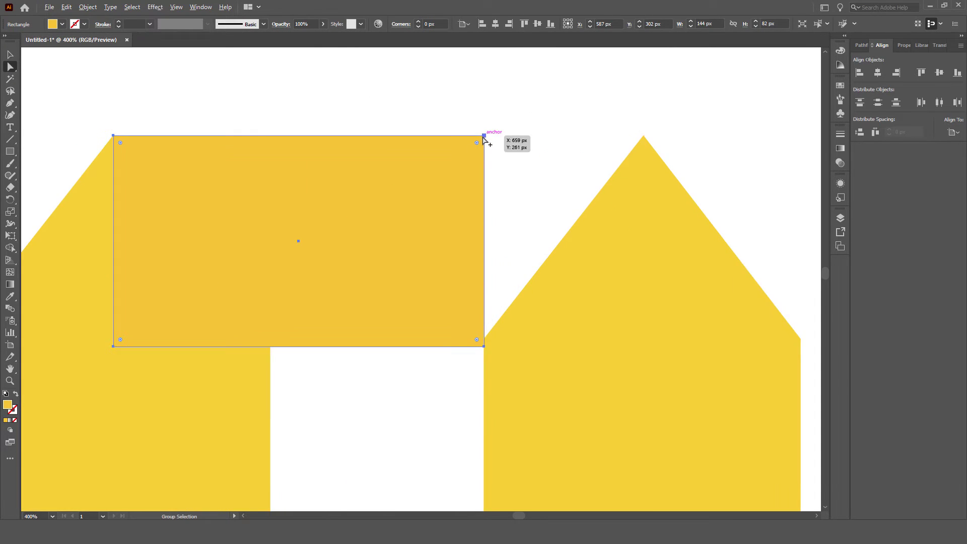
scroll(486, 138, up, 1)
click(486, 139)
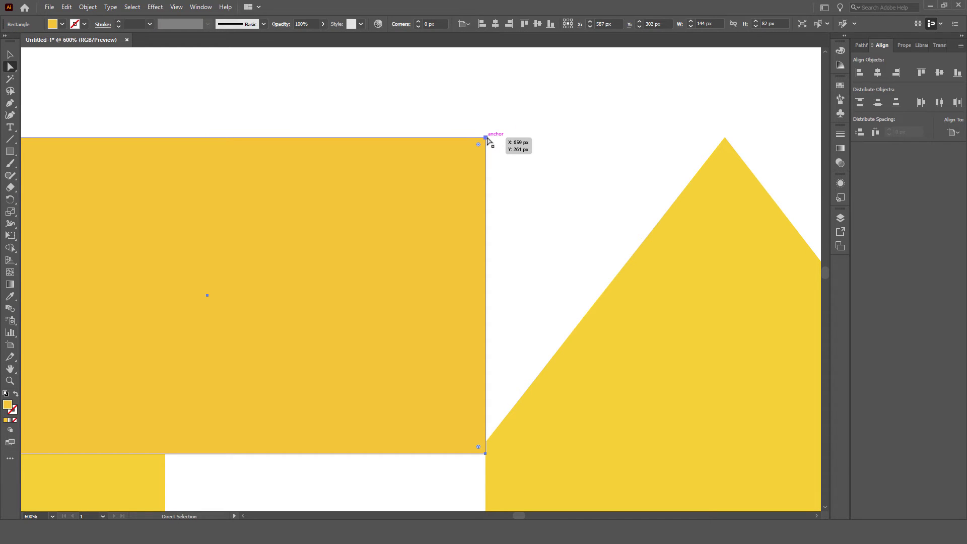
drag(488, 140, 724, 142)
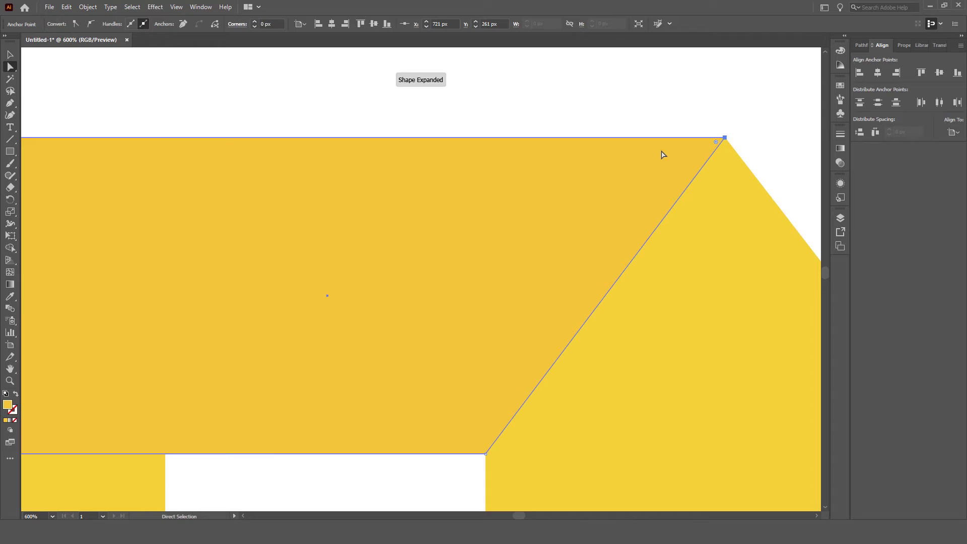
scroll(661, 151, down, 1)
scroll(320, 364, left, 2)
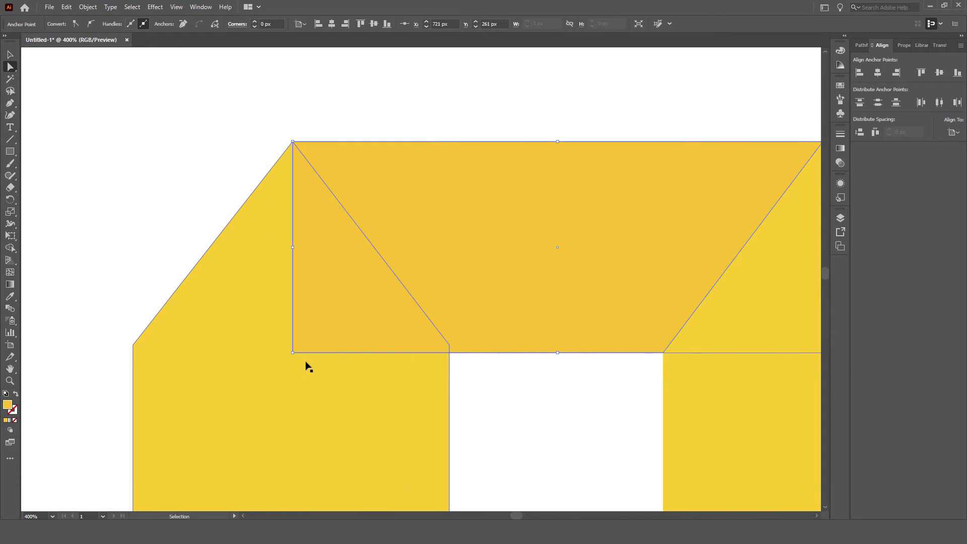
drag(294, 354, 135, 347)
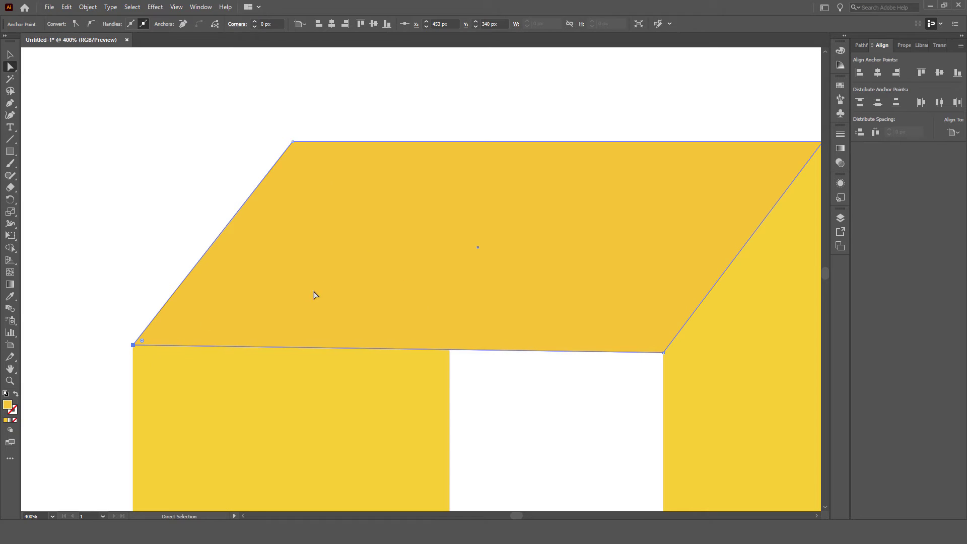
scroll(345, 270, down, 1)
scroll(345, 267, down, 1)
scroll(344, 260, down, 2)
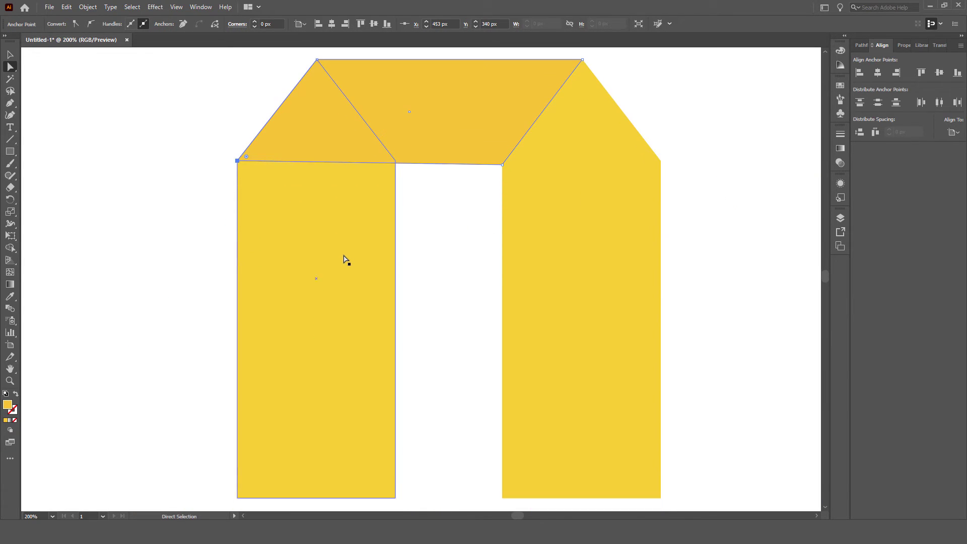
Draw a rectangle from the left pillar's top corner across to the right pillar's bottom.
click(10, 153)
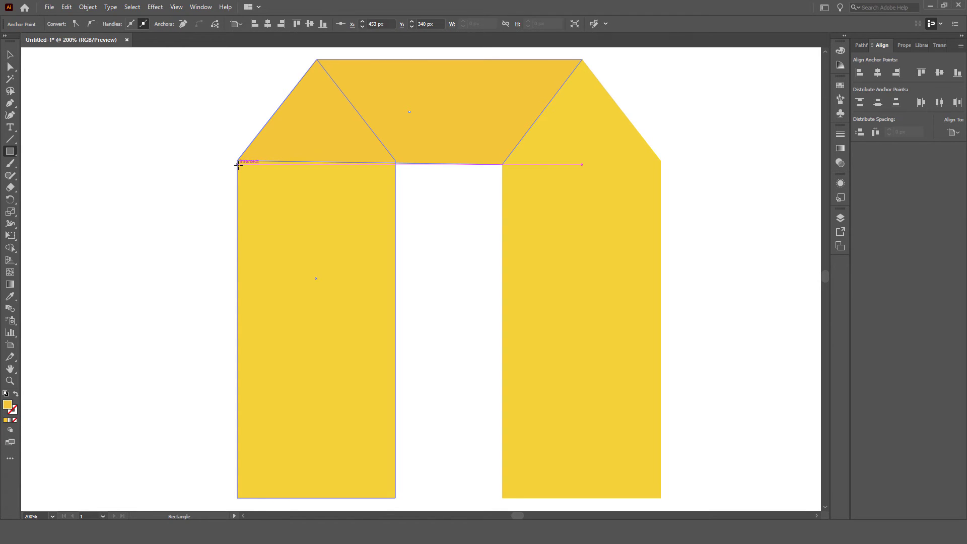
drag(238, 161, 280, 498)
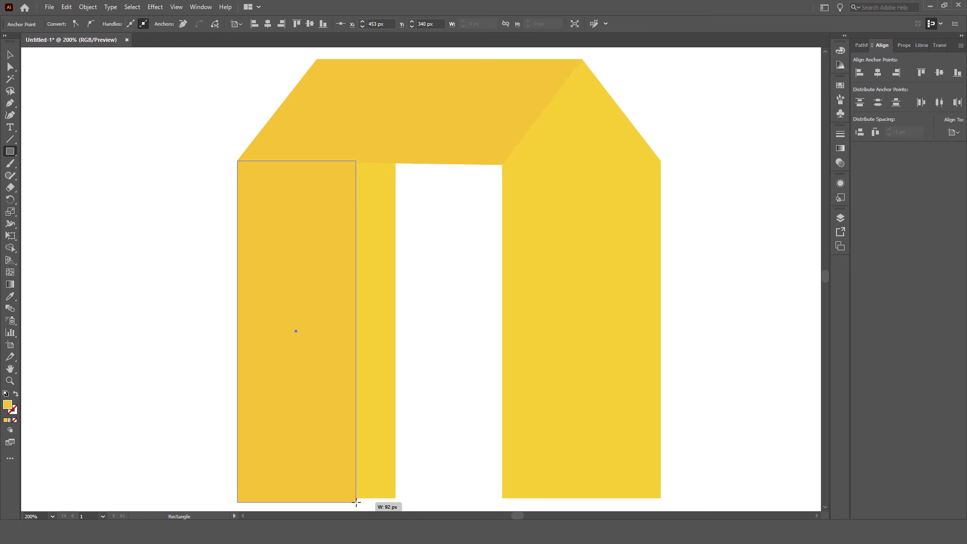
drag(280, 497, 503, 498)
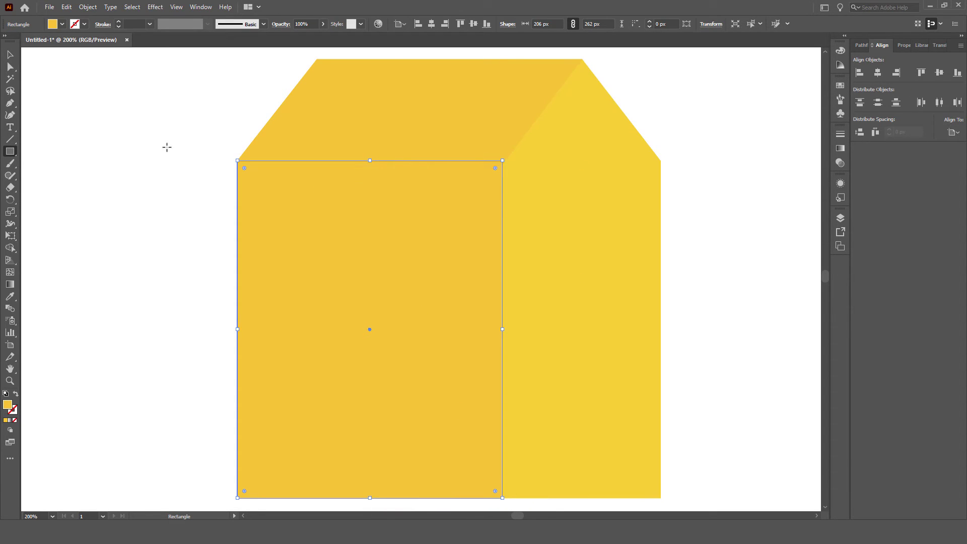
Fill the new rectangle with the muted golden yellow EFB72B.
double_click(7, 405)
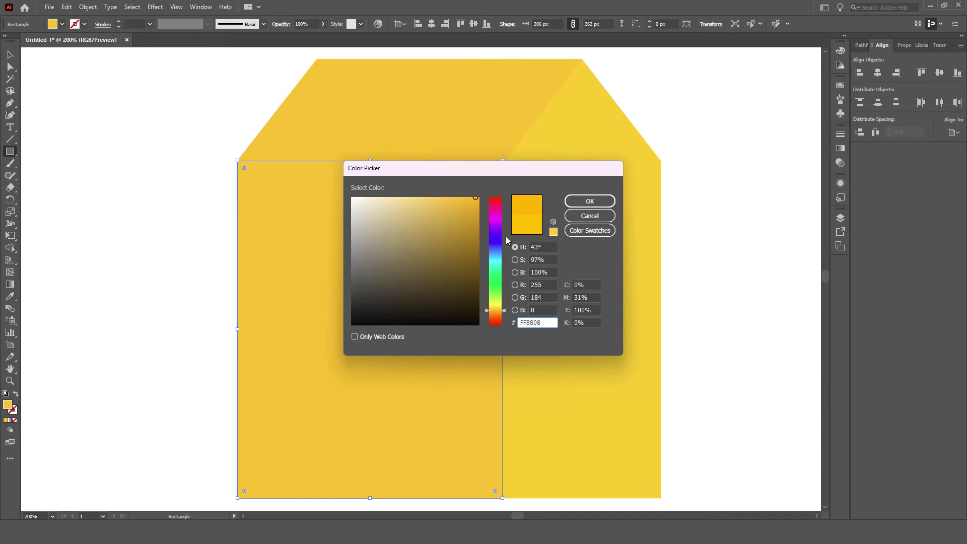
drag(473, 224, 460, 205)
click(591, 201)
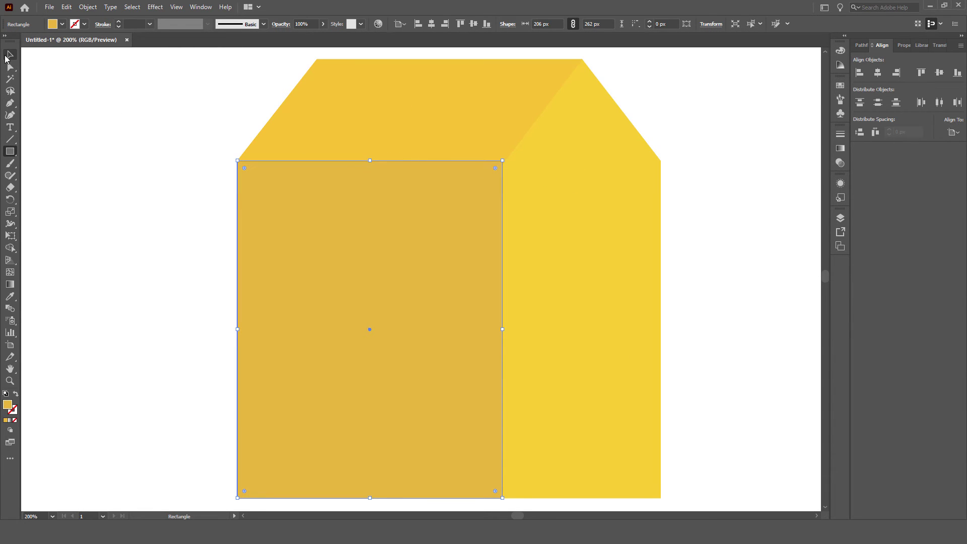
click(7, 57)
scroll(423, 140, up, 2)
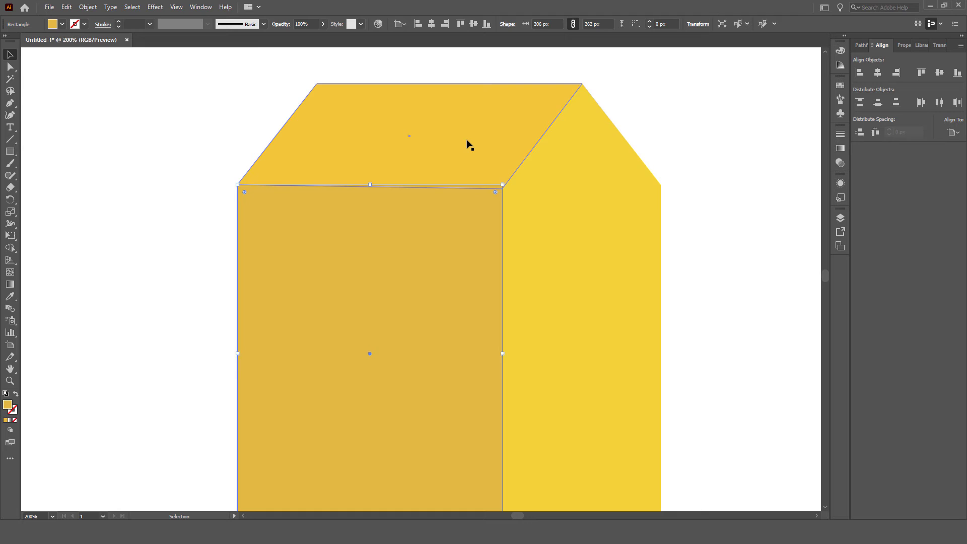
scroll(466, 144, up, 3)
scroll(466, 144, up, 2)
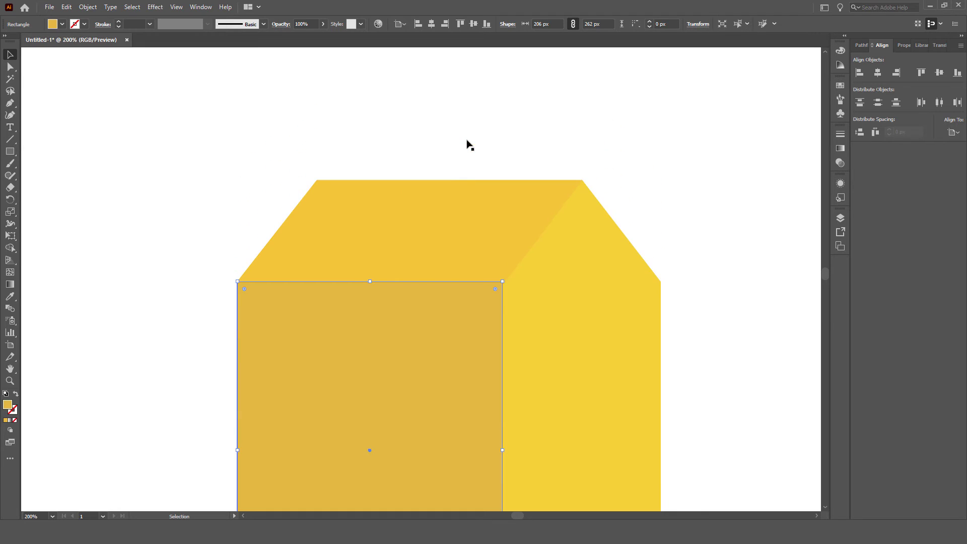
Draw a thin strip along the roof's top edge and heighten it to about 207 by 18 px.
click(6, 153)
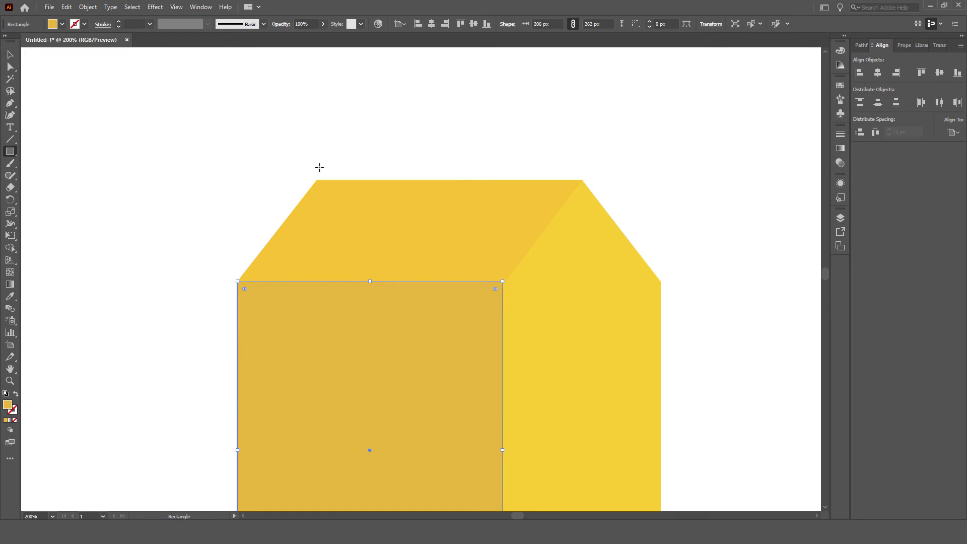
drag(317, 167, 582, 181)
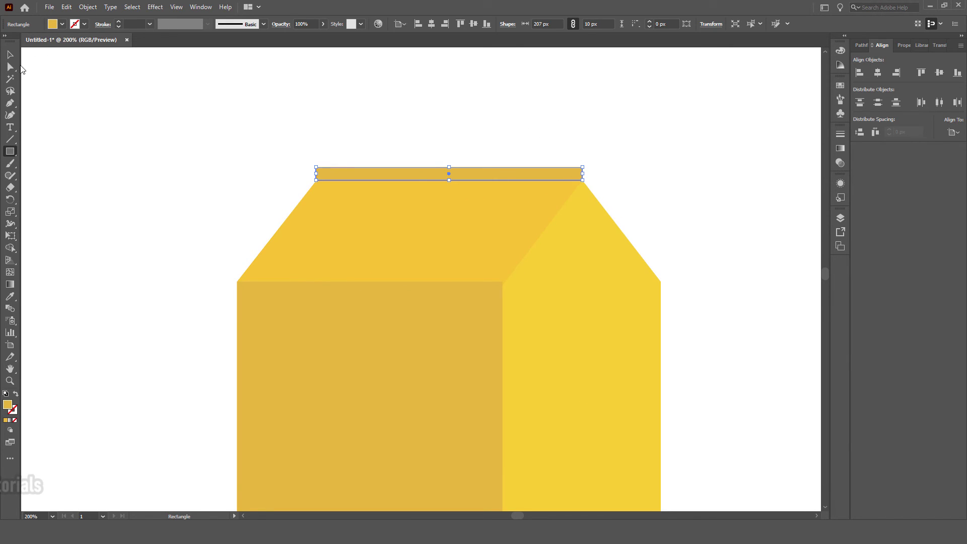
click(10, 54)
scroll(454, 164, up, 1)
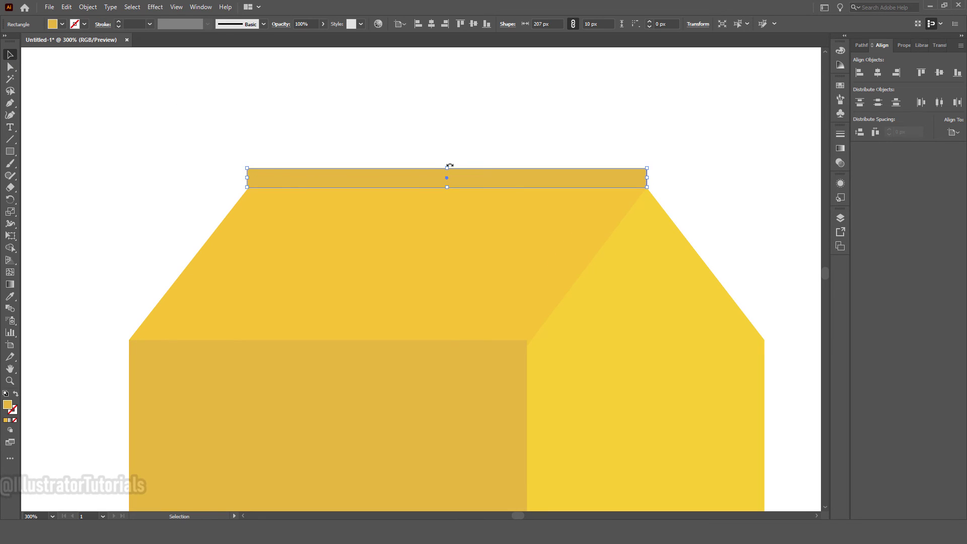
drag(450, 166, 449, 153)
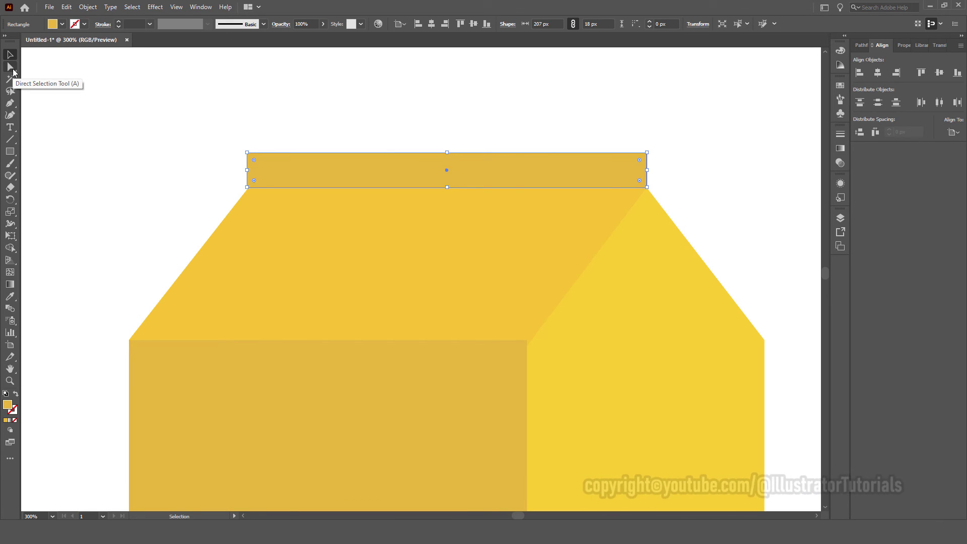
click(13, 72)
scroll(390, 139, down, 2)
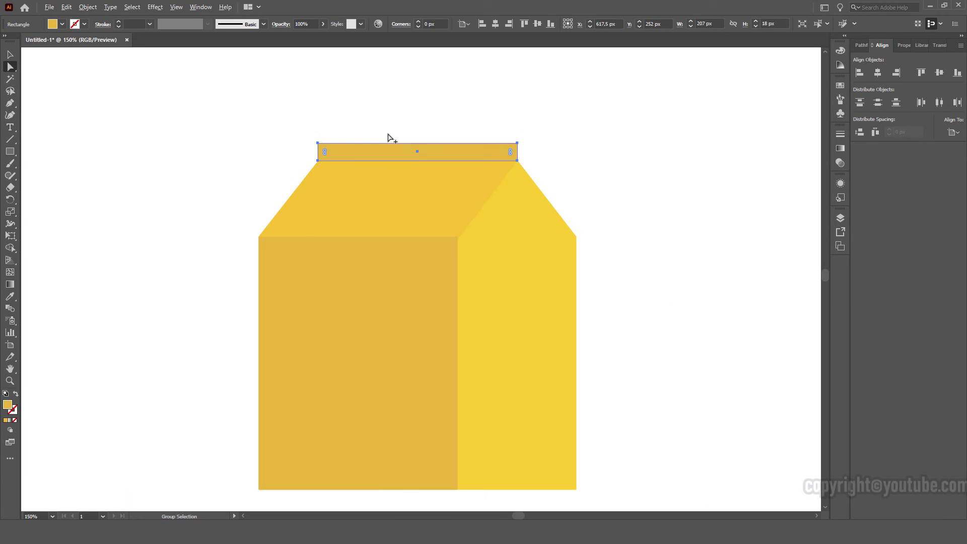
scroll(389, 138, down, 1)
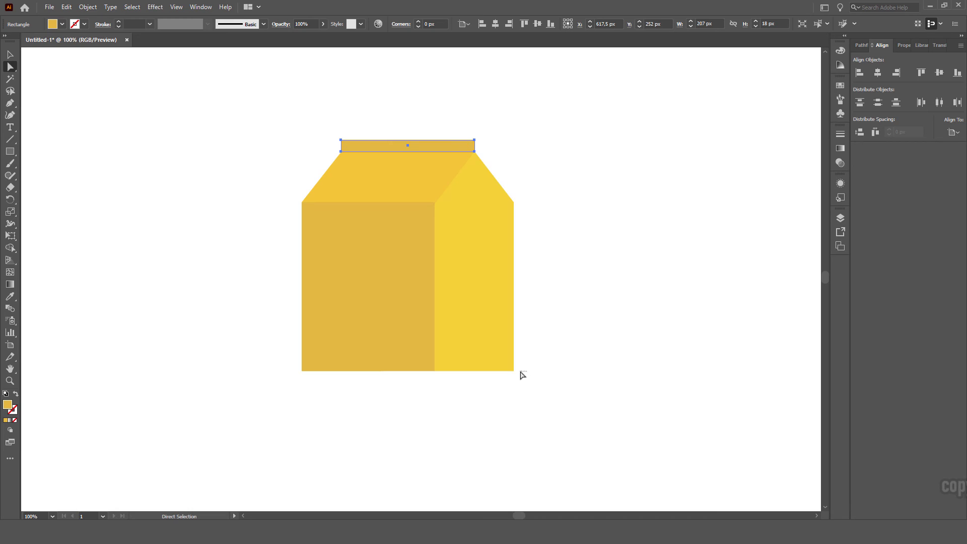
drag(492, 366, 492, 368)
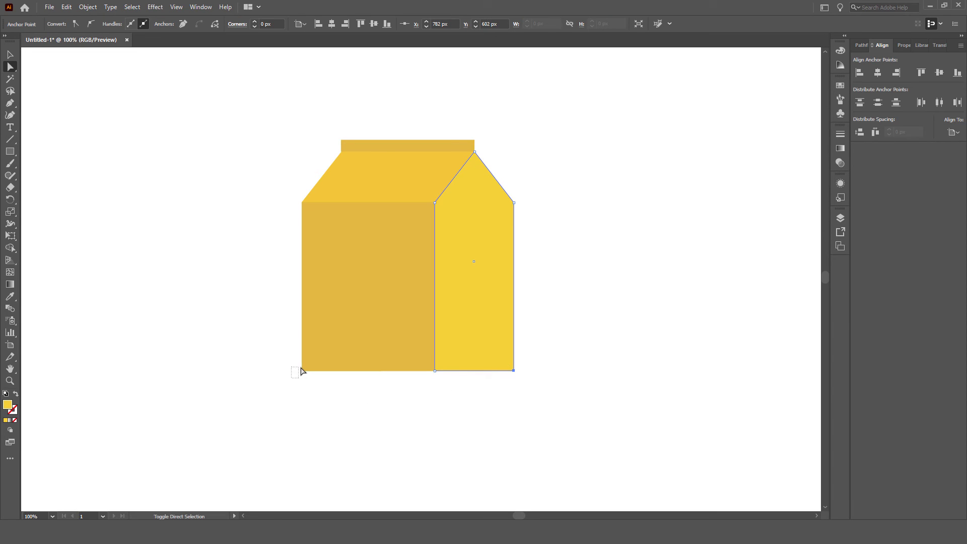
drag(312, 363, 311, 364)
scroll(389, 134, up, 1)
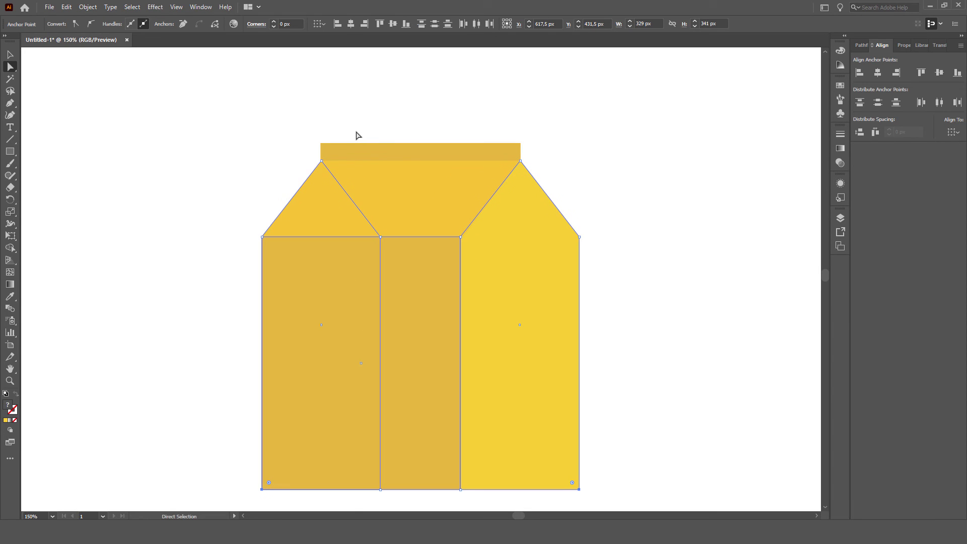